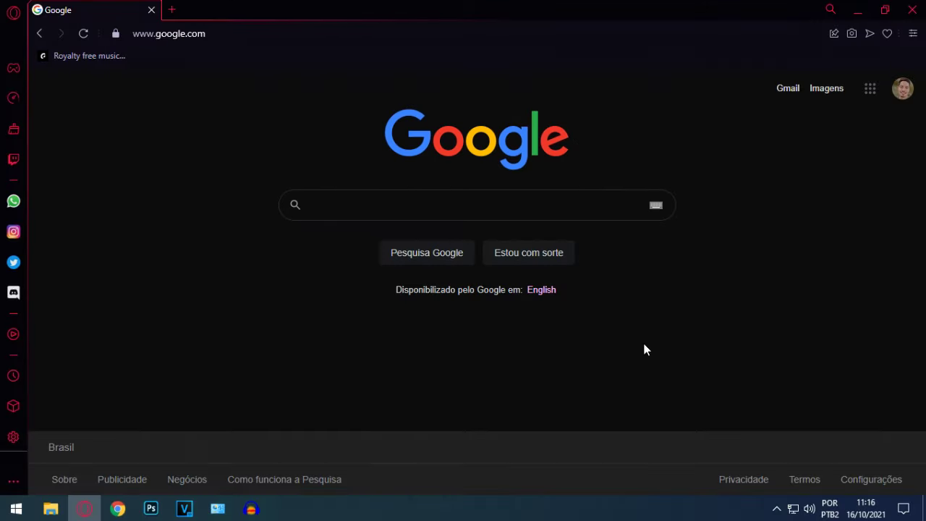
# - Search Google for 'parsec', open the parsec.app site and scroll down to its Download Now offer
pyautogui.write('parsec')
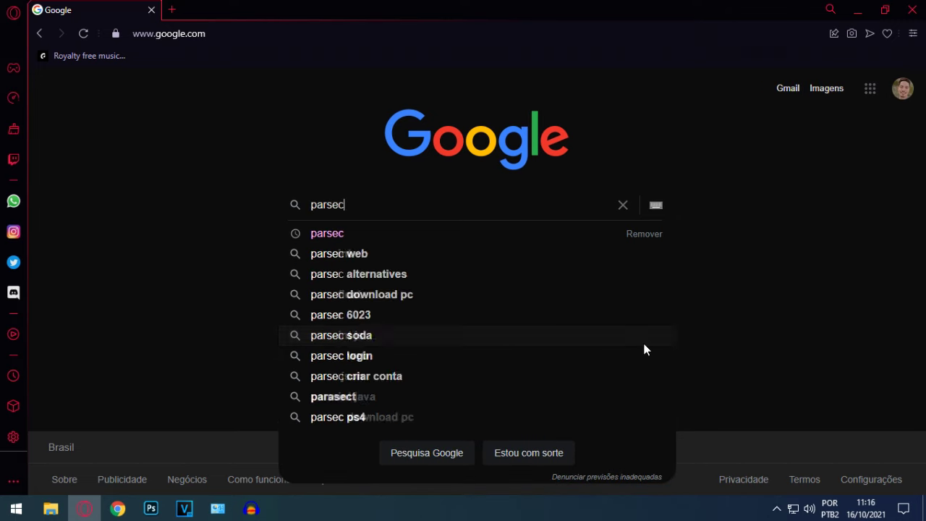
pyautogui.press('Return')
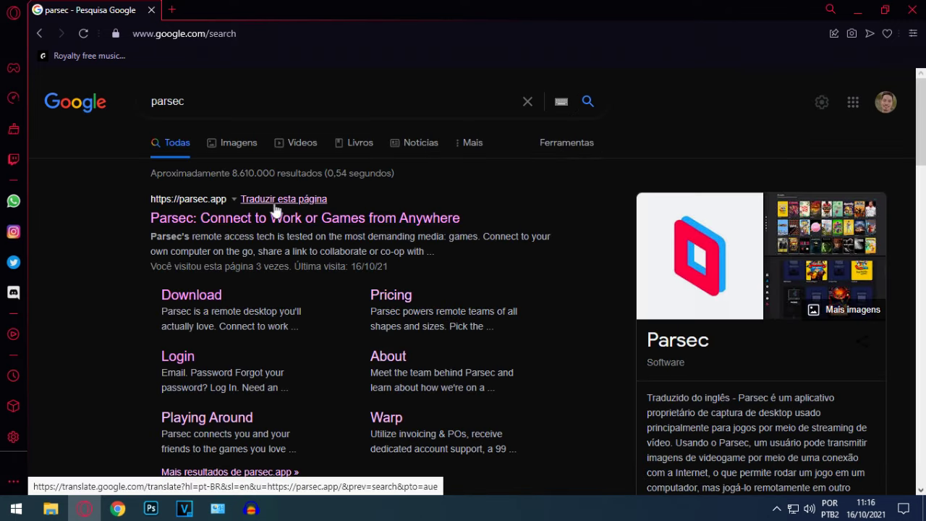
pyautogui.click(277, 218)
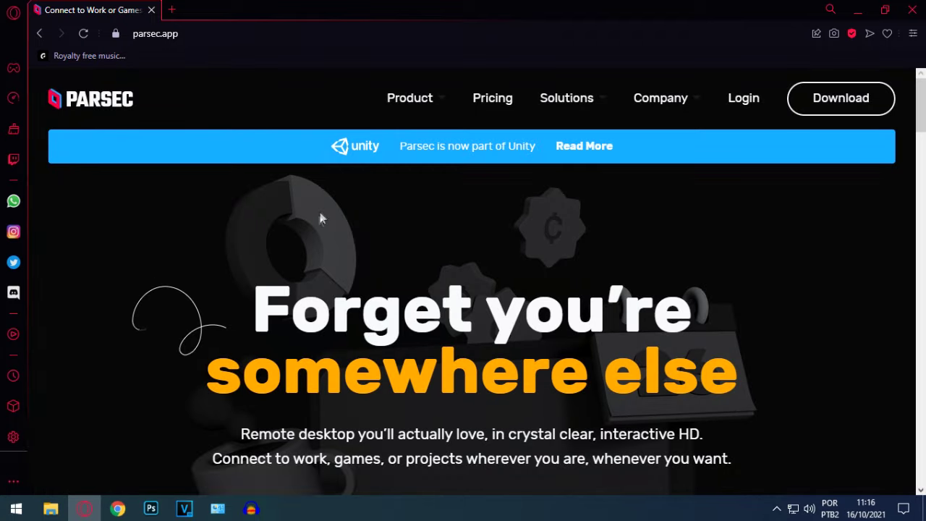
pyautogui.scroll(-1, 451, 211)
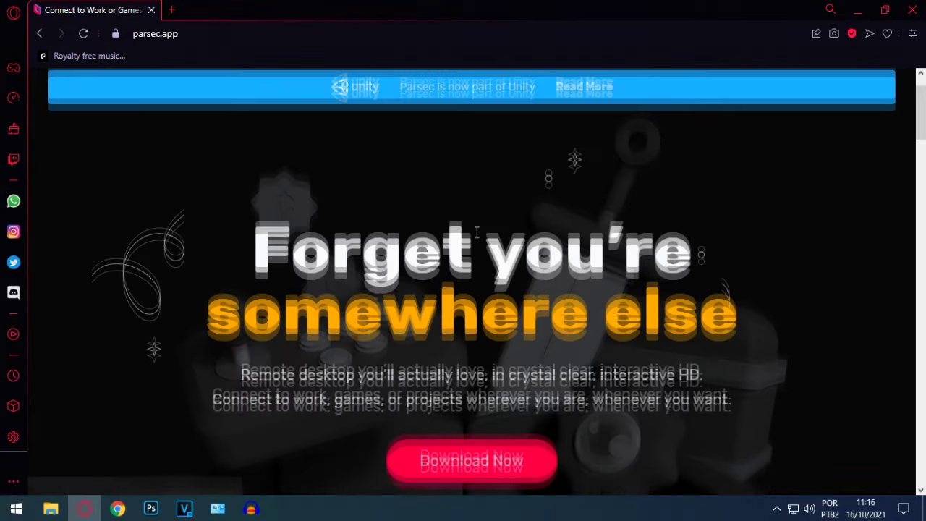
pyautogui.scroll(-2, 477, 232)
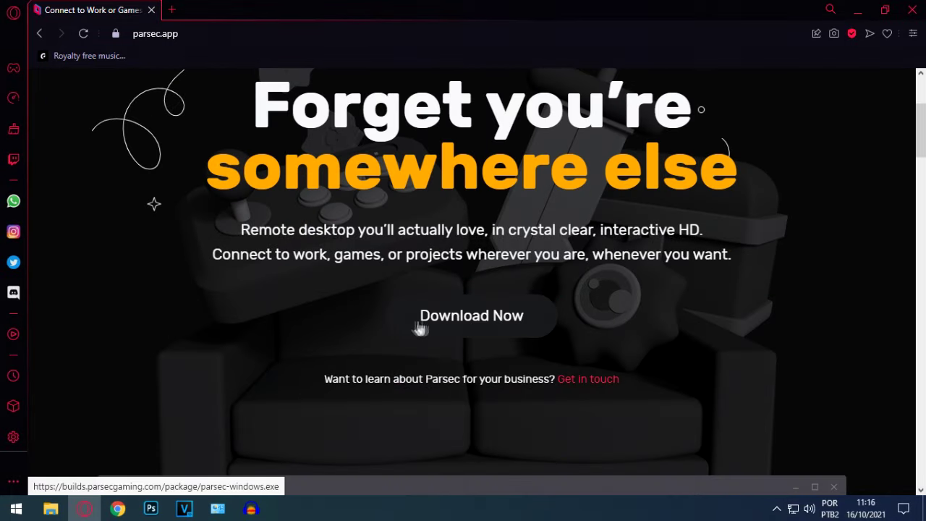
# - Download the Parsec installer parsec-windows.exe into Downloads and open File Explorer
pyautogui.click(458, 321)
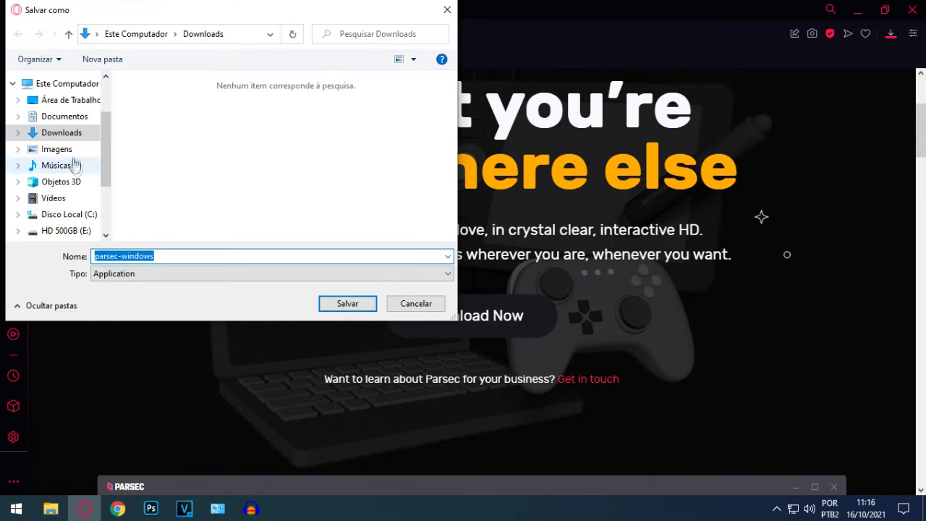
pyautogui.click(346, 306)
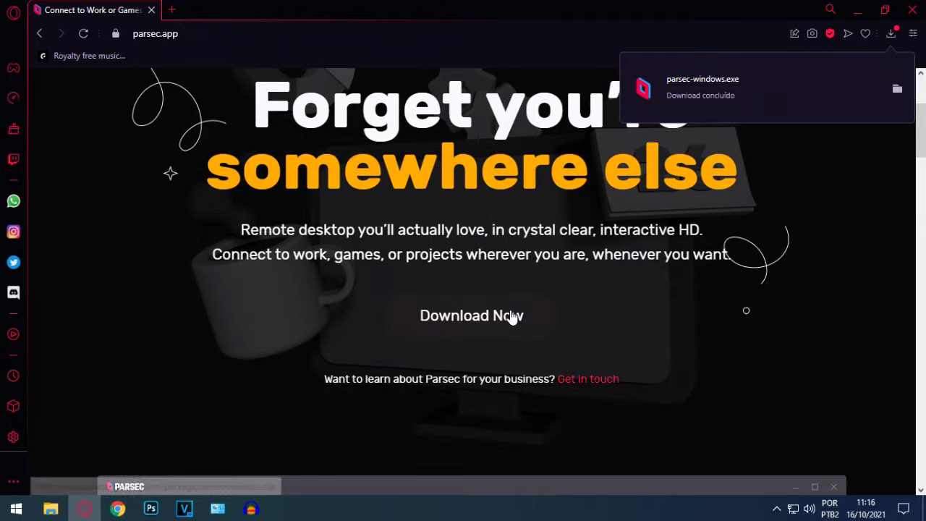
pyautogui.click(51, 509)
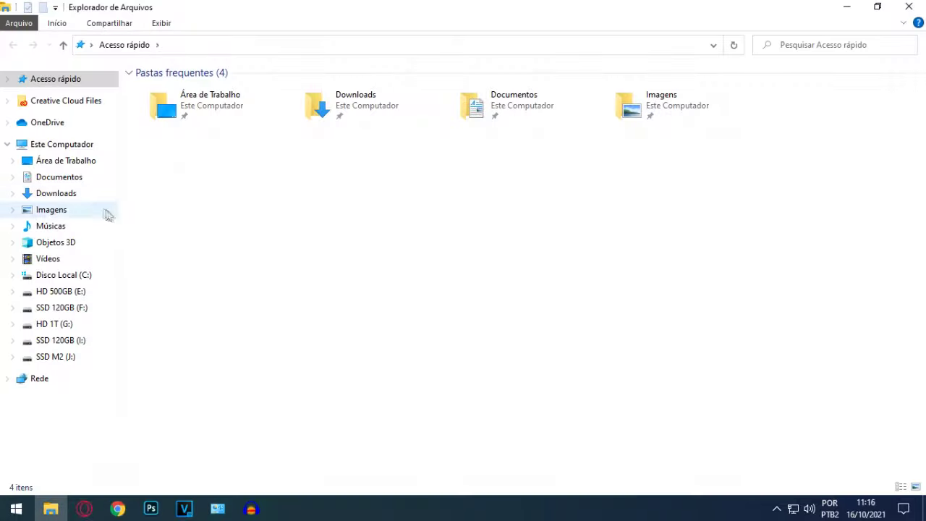
# - Run parsec-windows from Downloads, install Parsec Per User, then close Explorer
pyautogui.click(73, 193)
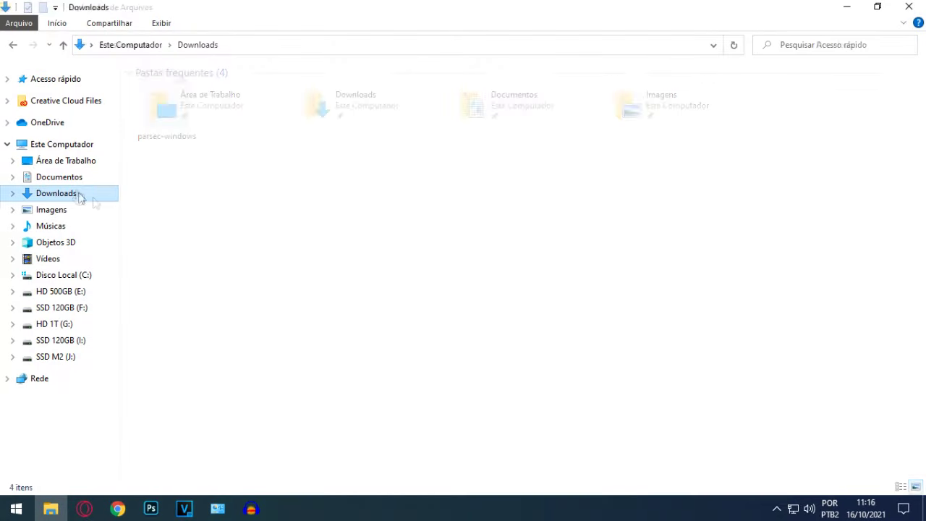
pyautogui.doubleClick(166, 102)
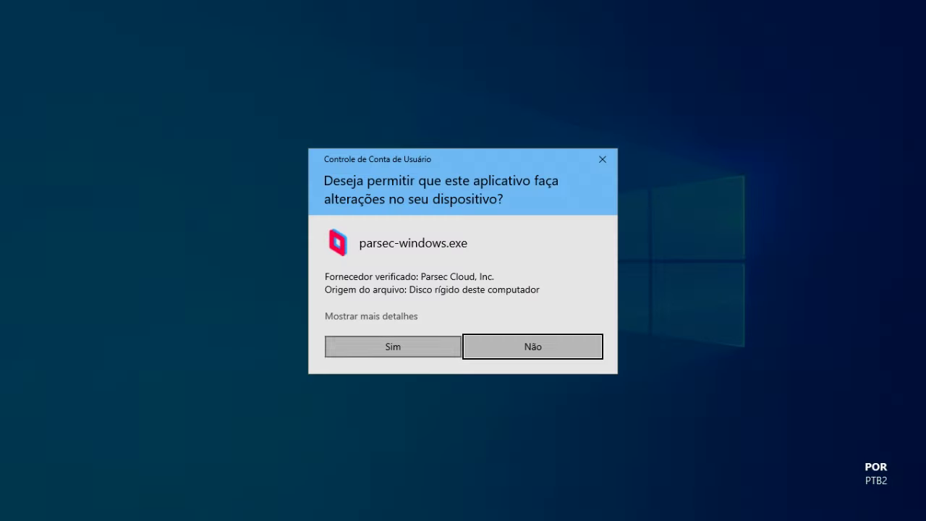
pyautogui.click(393, 346)
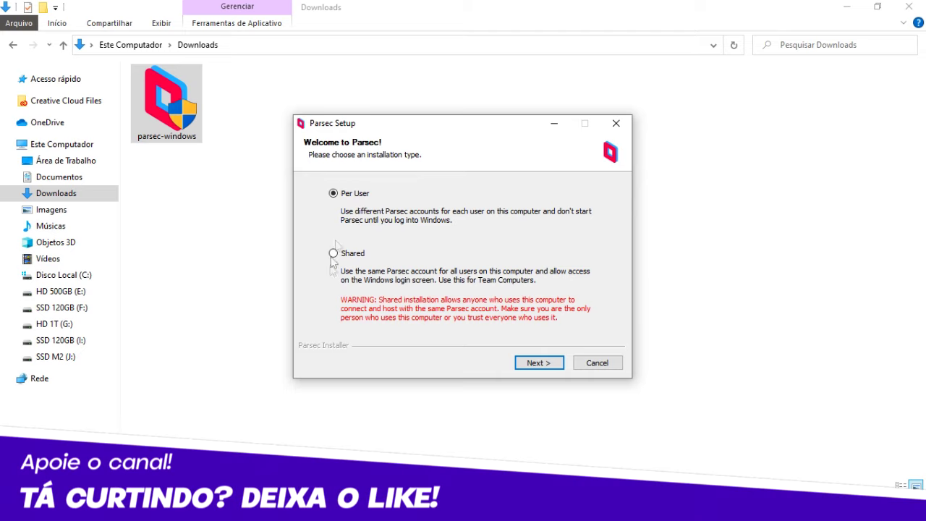
pyautogui.click(535, 363)
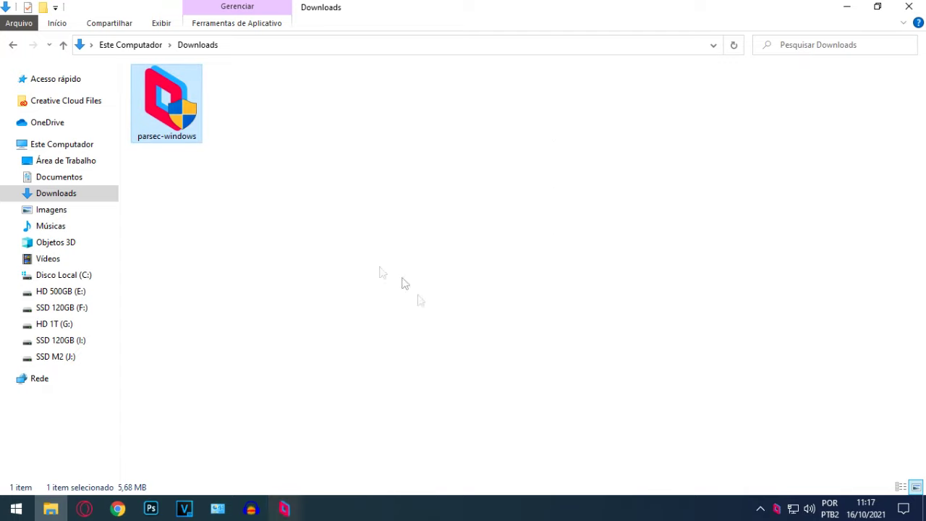
pyautogui.click(909, 7)
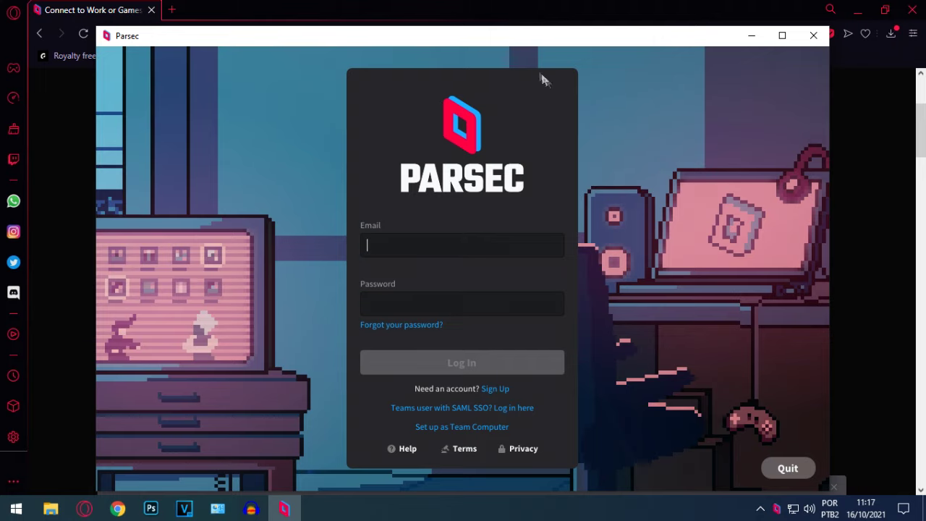
# - Switch to Opera and go to the parsec.app account login page
pyautogui.click(571, 22)
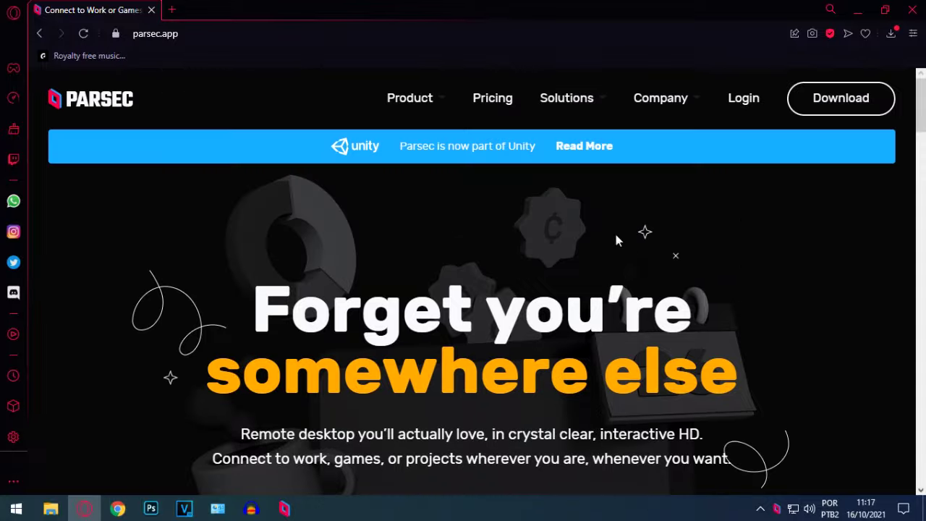
pyautogui.click(745, 101)
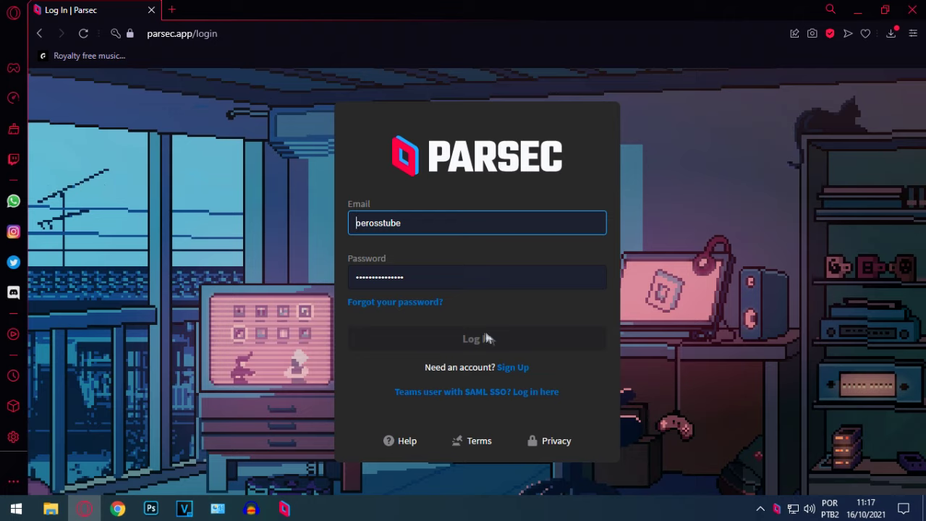
# - On the Sign Up page, replace the pre-filled username with a new one and continue to the email step
pyautogui.click(372, 219)
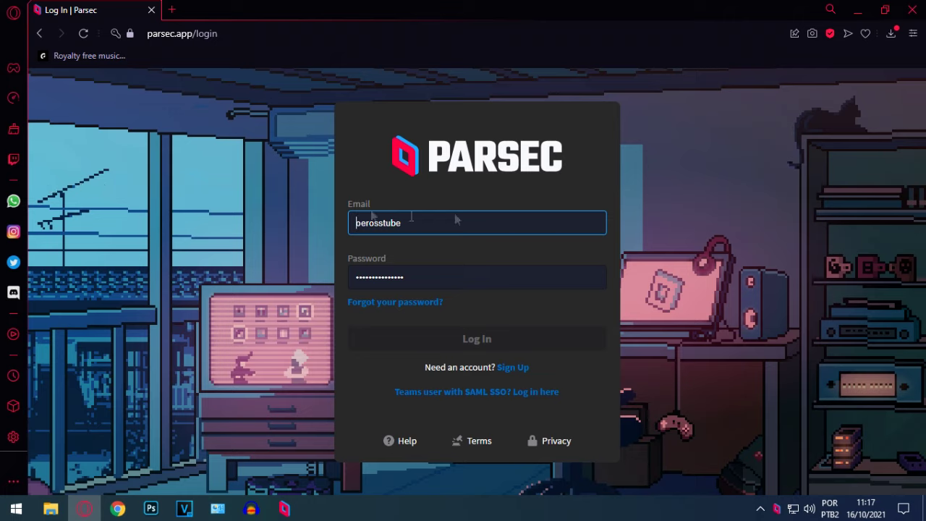
pyautogui.click(518, 369)
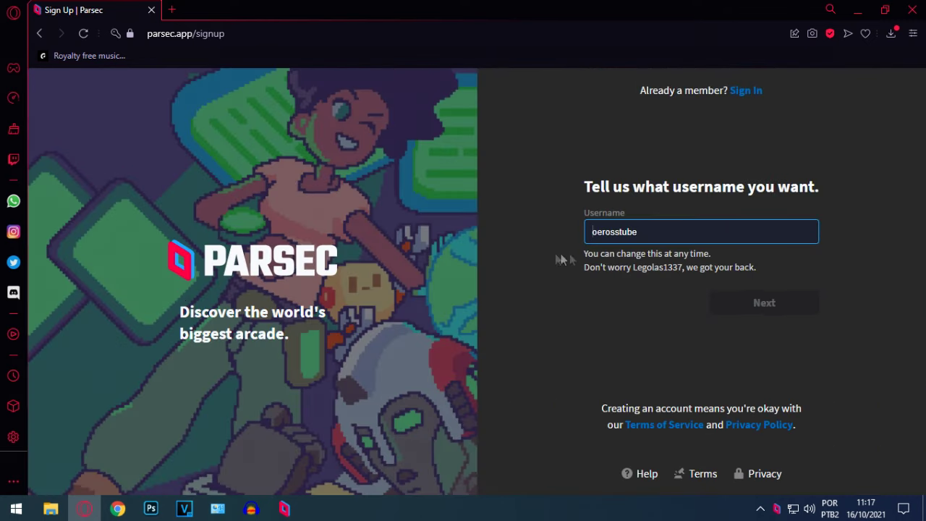
pyautogui.doubleClick(664, 243)
pyautogui.press('BackSpace')
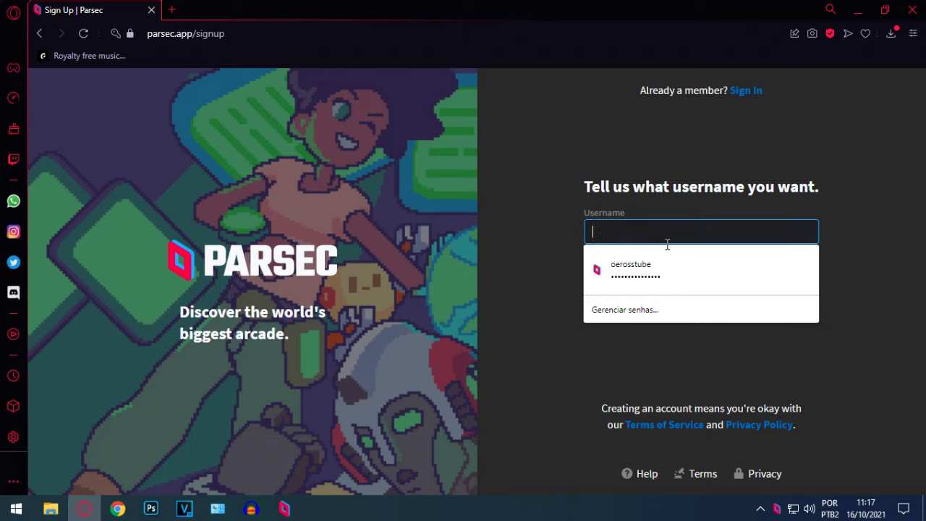
pyautogui.write('joaozinho123')
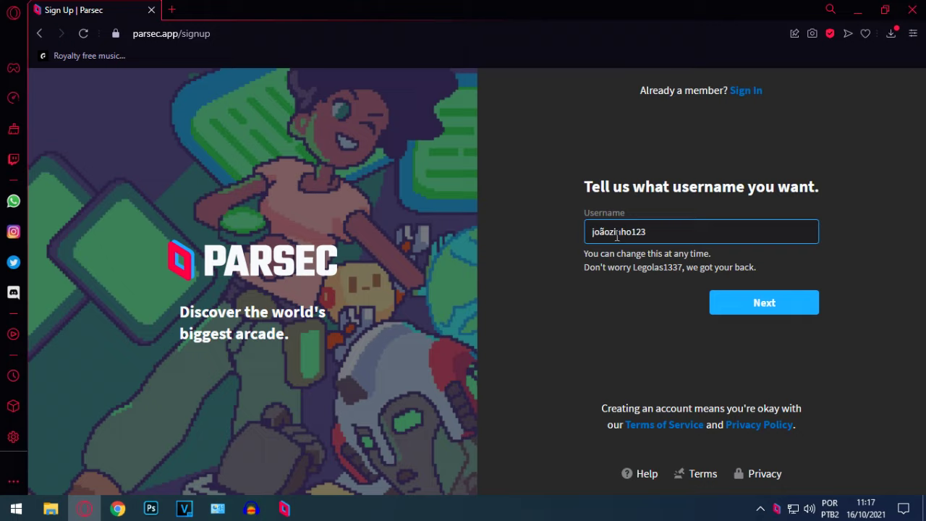
pyautogui.click(744, 306)
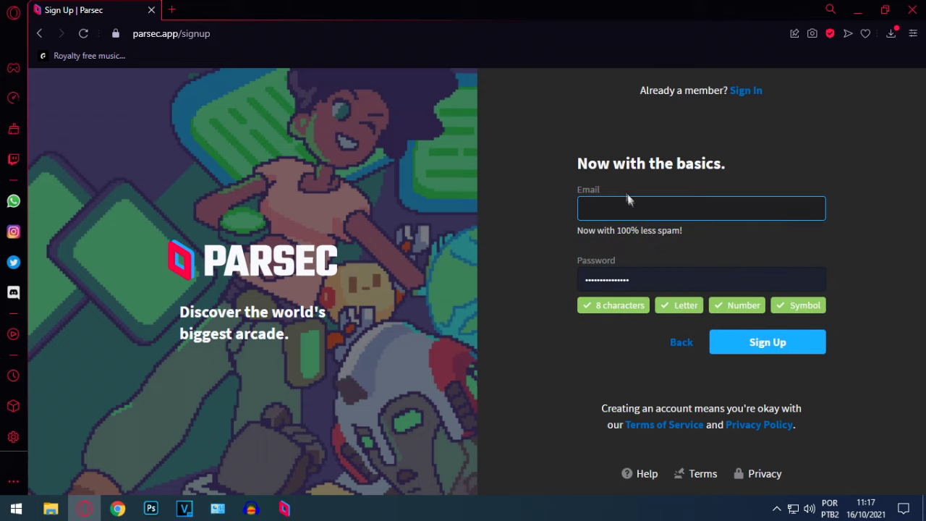
pyautogui.write('asdasdadqd')
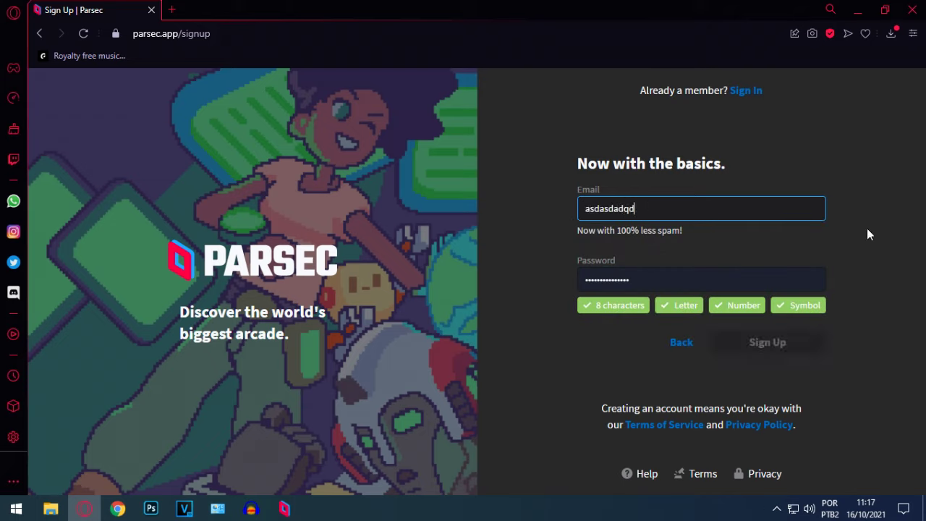
pyautogui.press('BackSpace')
pyautogui.press('BackSpace')
pyautogui.press('BackSpace')
pyautogui.press('BackSpace')
pyautogui.press('BackSpace')
pyautogui.press('BackSpace')
pyautogui.press('BackSpace')
pyautogui.press('BackSpace')
pyautogui.press('BackSpace')
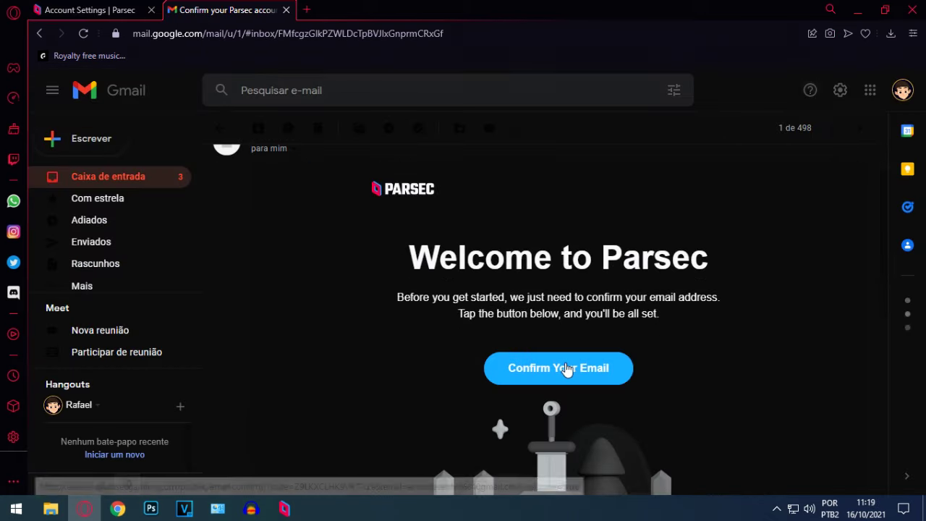
# - Confirm the account email from Parsec's 'Welcome to Parsec' message in Gmail
pyautogui.click(550, 366)
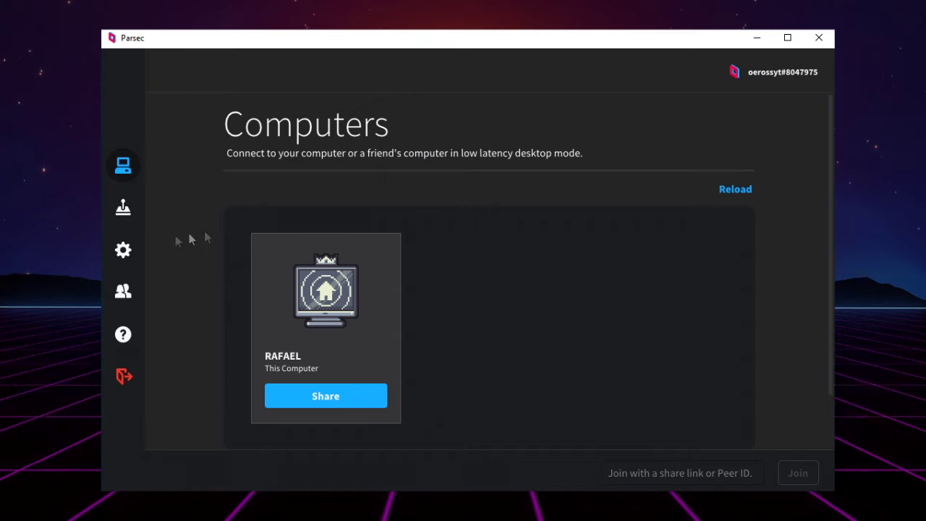
# - In Parsec Settings, change the Client Decoder from Software to NVIDIA
pyautogui.click(121, 251)
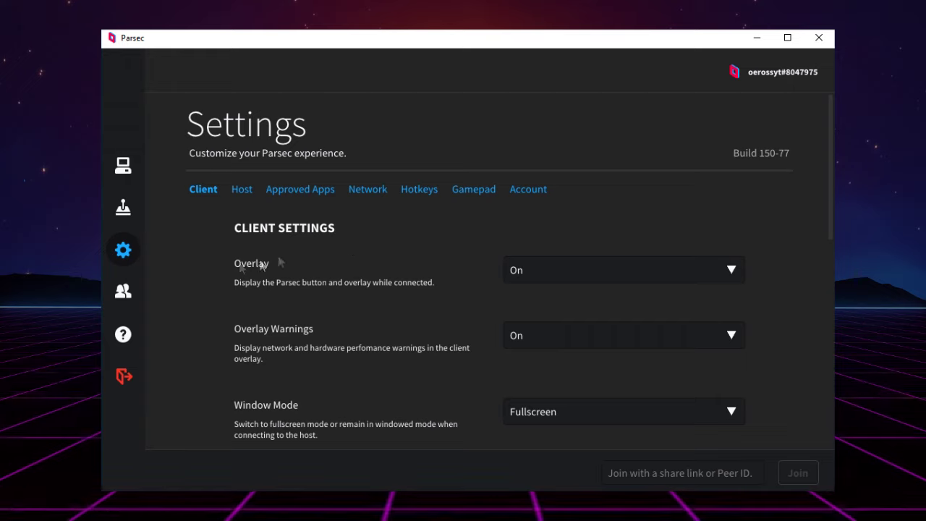
pyautogui.scroll(-3, 345, 272)
pyautogui.scroll(-6, 420, 238)
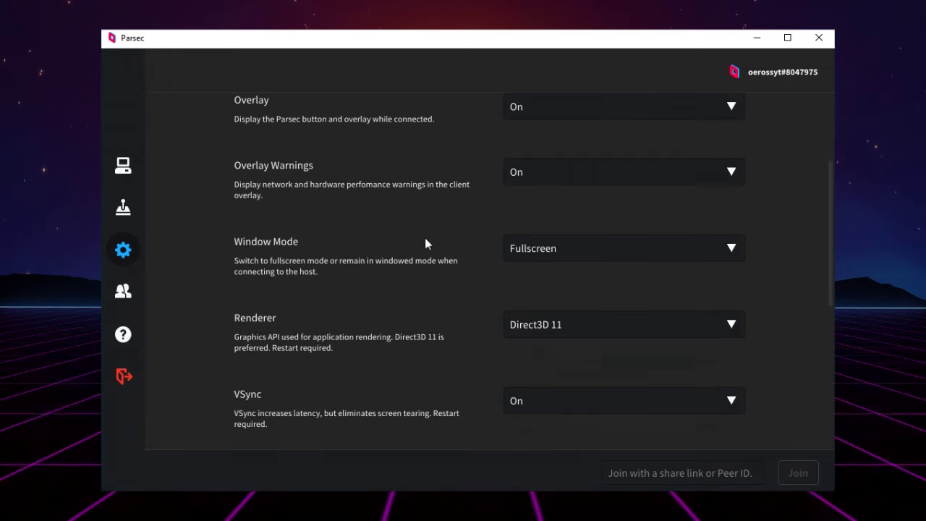
pyautogui.scroll(-3, 495, 285)
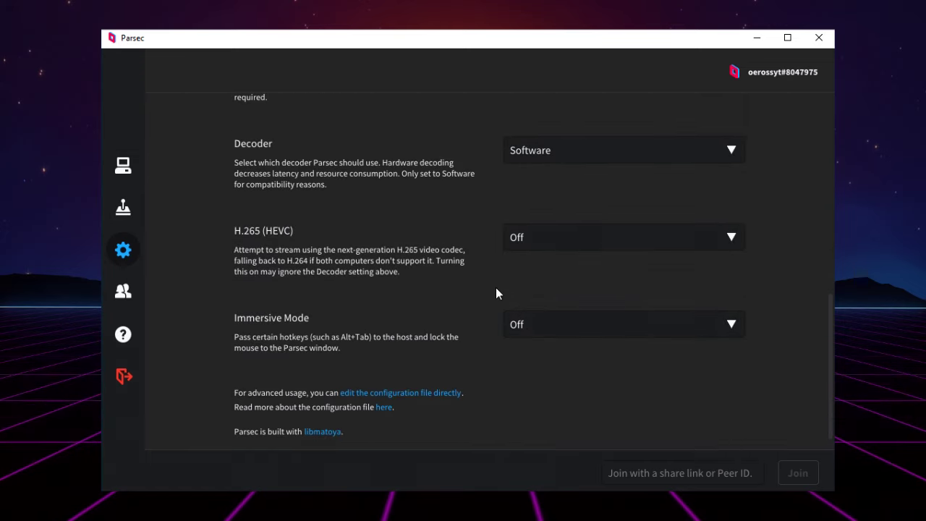
pyautogui.scroll(2, 496, 287)
pyautogui.click(560, 260)
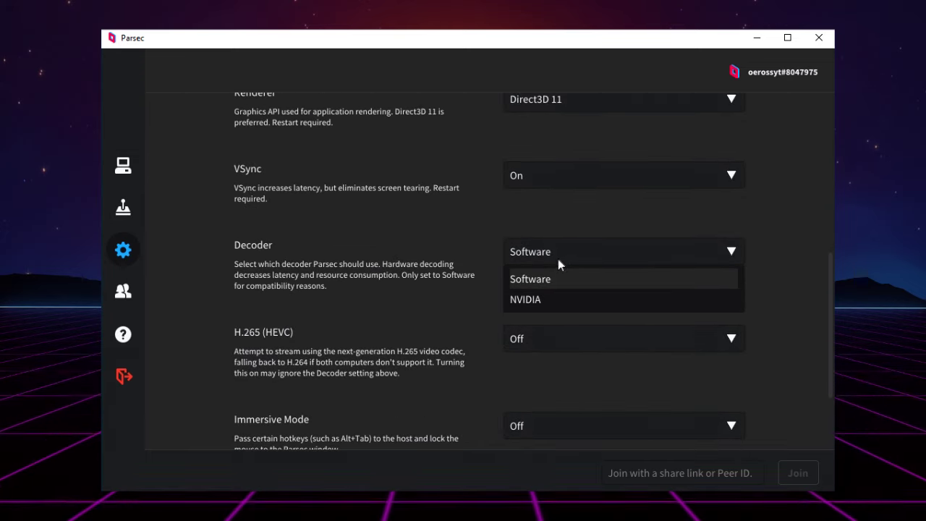
pyautogui.click(540, 300)
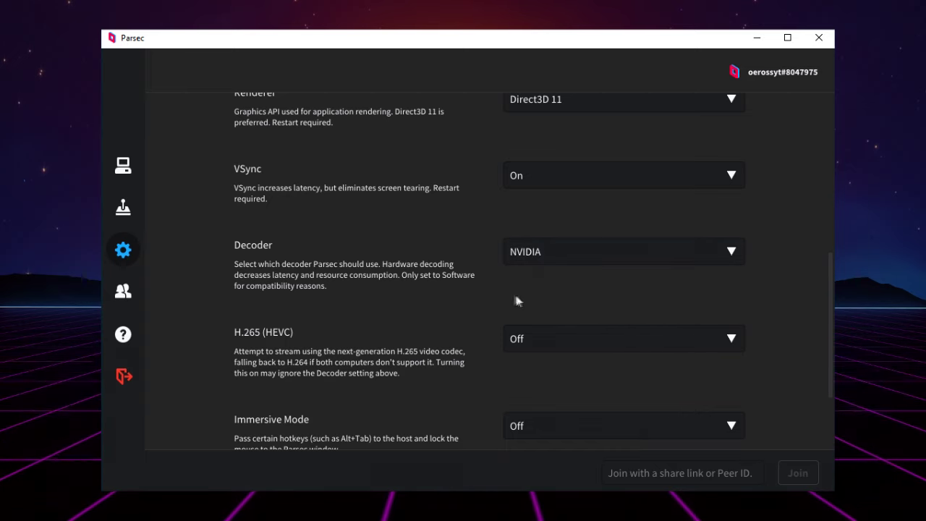
pyautogui.scroll(-3, 449, 296)
pyautogui.scroll(9, 450, 283)
pyautogui.scroll(2, 458, 283)
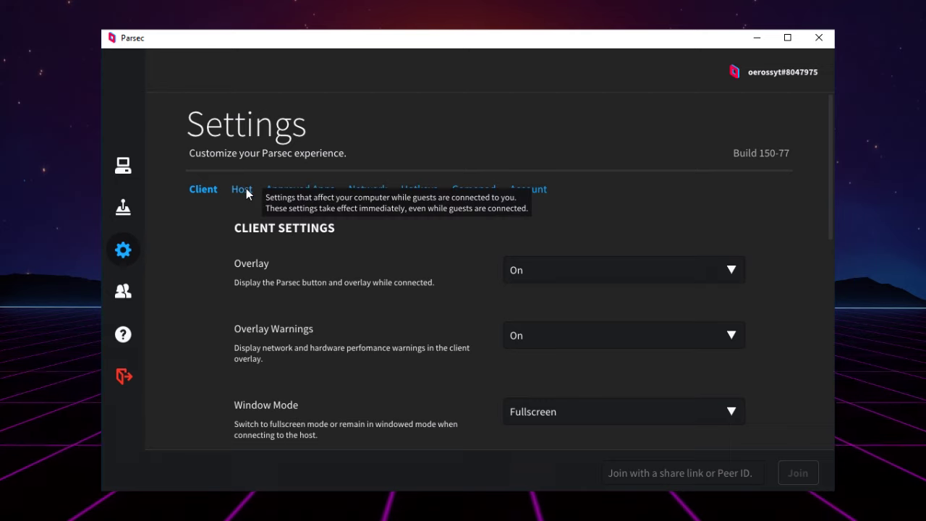
# - In the Host settings, set the Bandwidth Limit to 30 Mbps
pyautogui.click(244, 191)
pyautogui.scroll(-3, 451, 266)
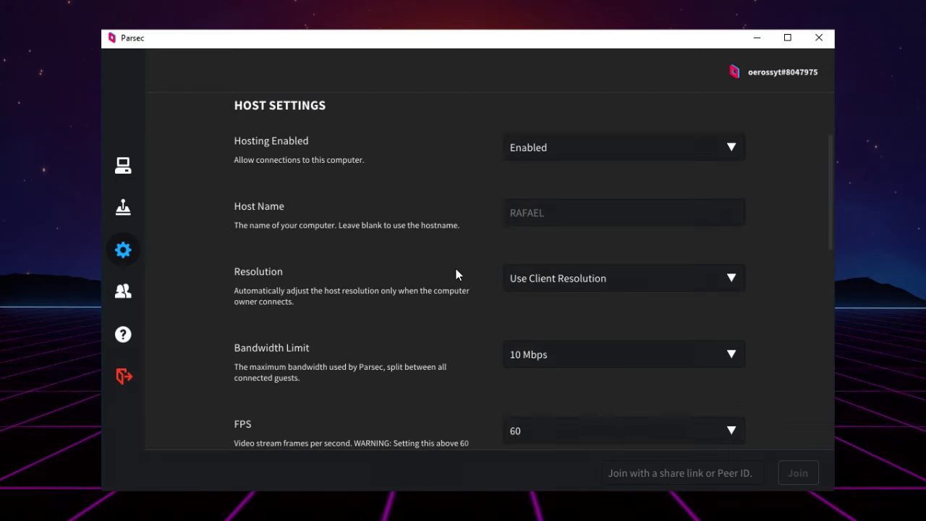
pyautogui.scroll(-1, 319, 346)
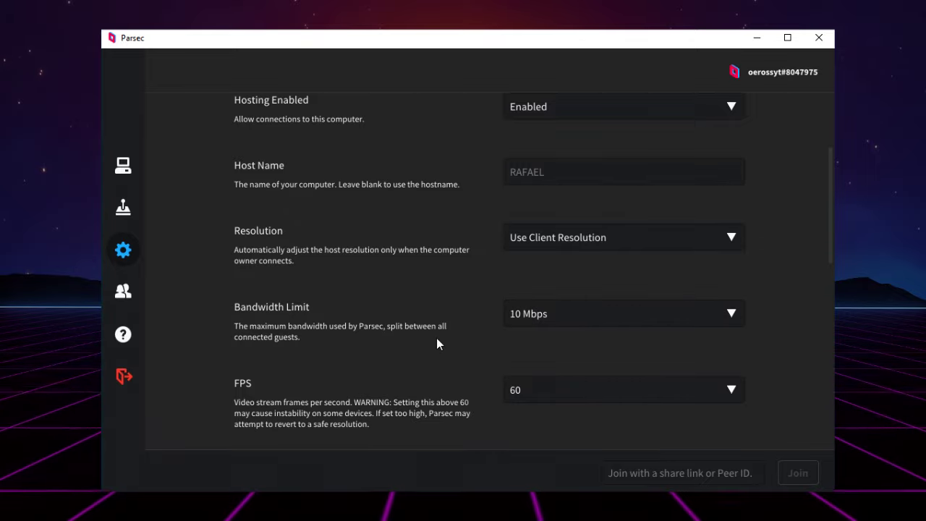
pyautogui.click(577, 315)
pyautogui.scroll(-4, 541, 191)
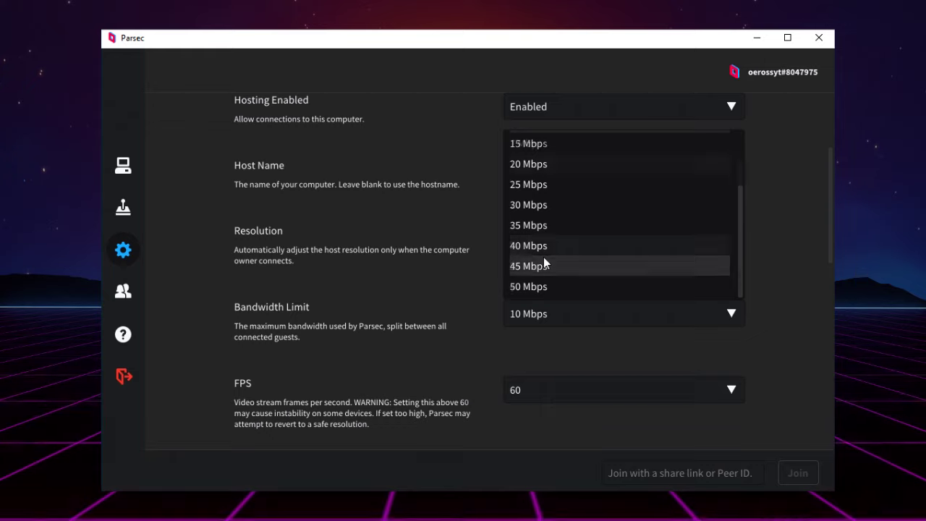
pyautogui.scroll(4, 547, 232)
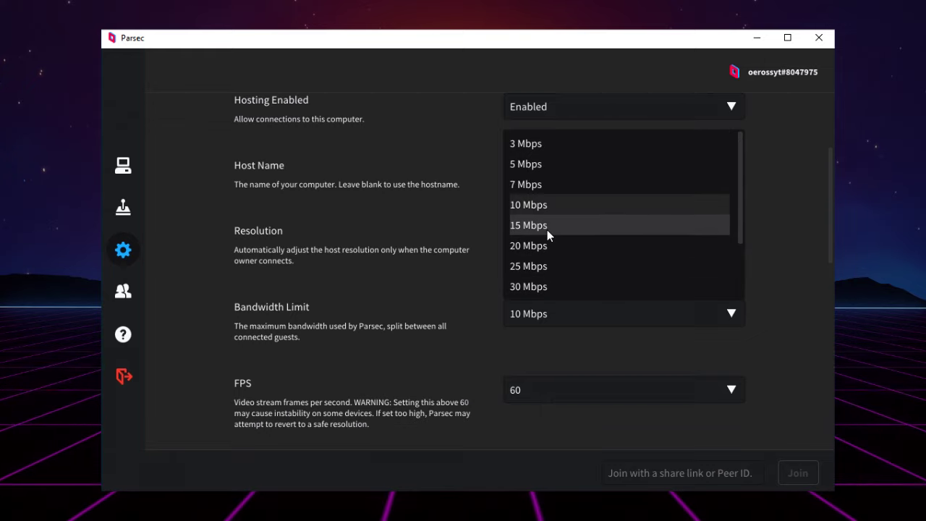
pyautogui.scroll(-4, 564, 246)
pyautogui.click(568, 285)
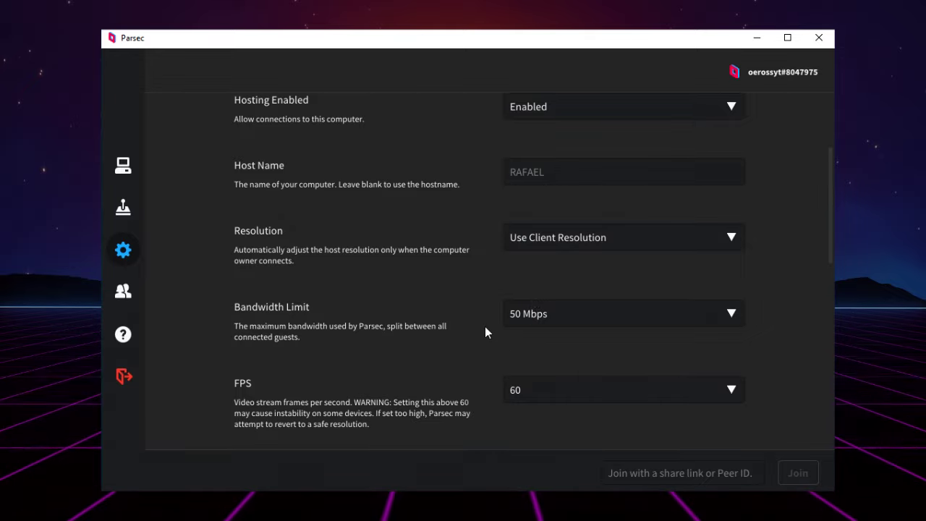
pyautogui.click(541, 313)
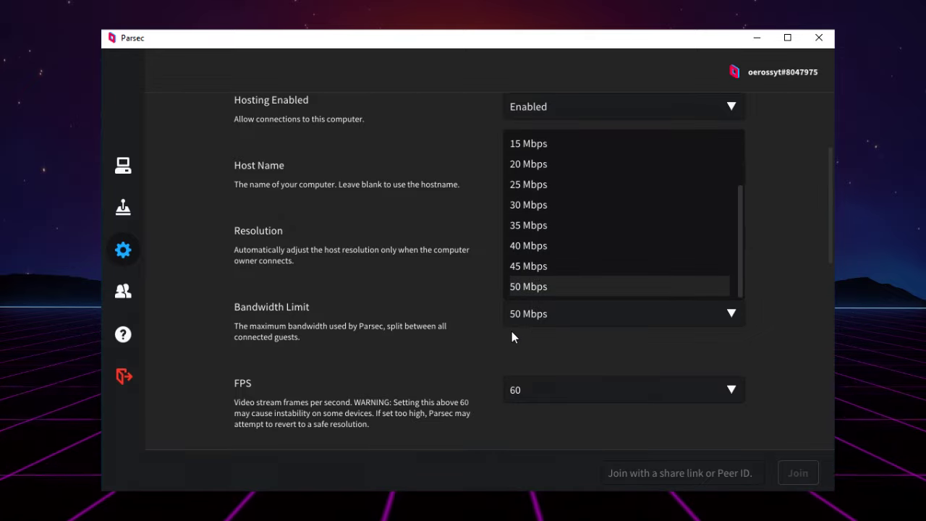
pyautogui.click(526, 210)
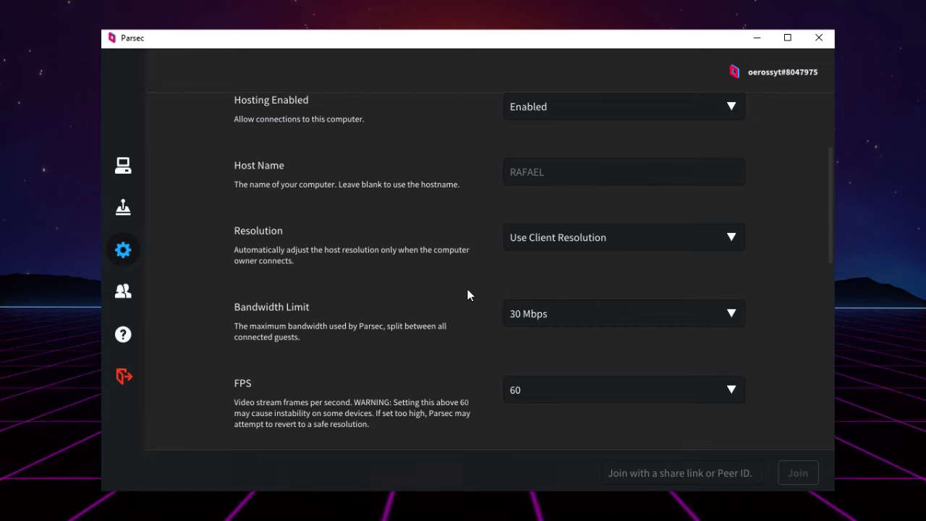
# - Scroll through the Client settings to check Decoder NVIDIA, Overlay on and Fullscreen mode
pyautogui.scroll(-4, 471, 304)
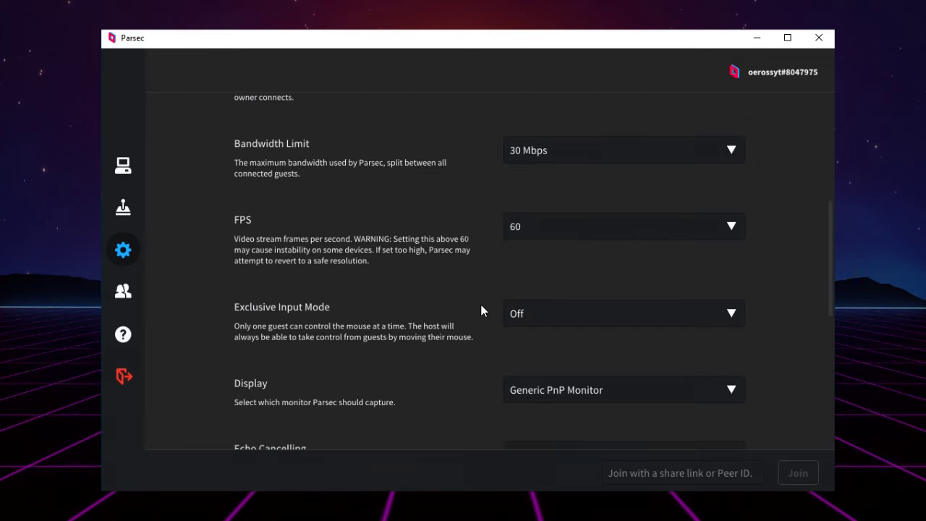
pyautogui.scroll(3, 483, 311)
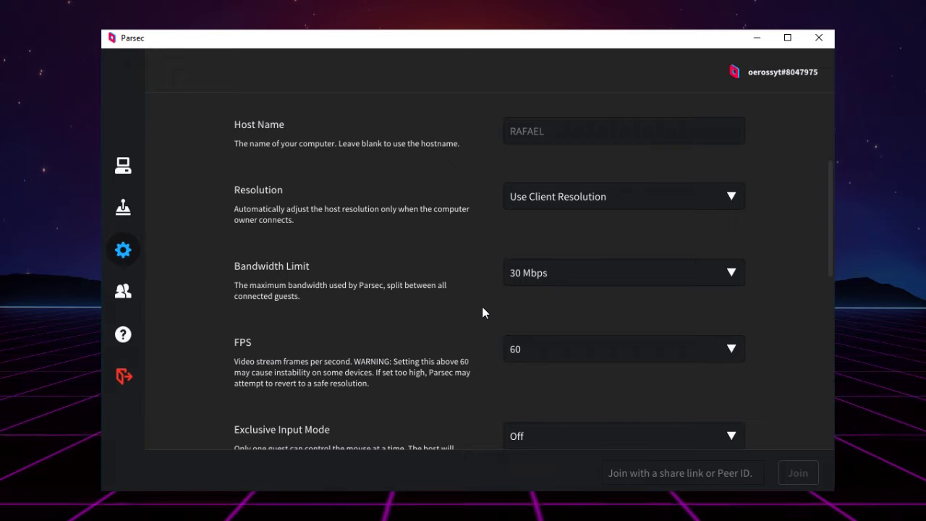
pyautogui.scroll(-2, 483, 339)
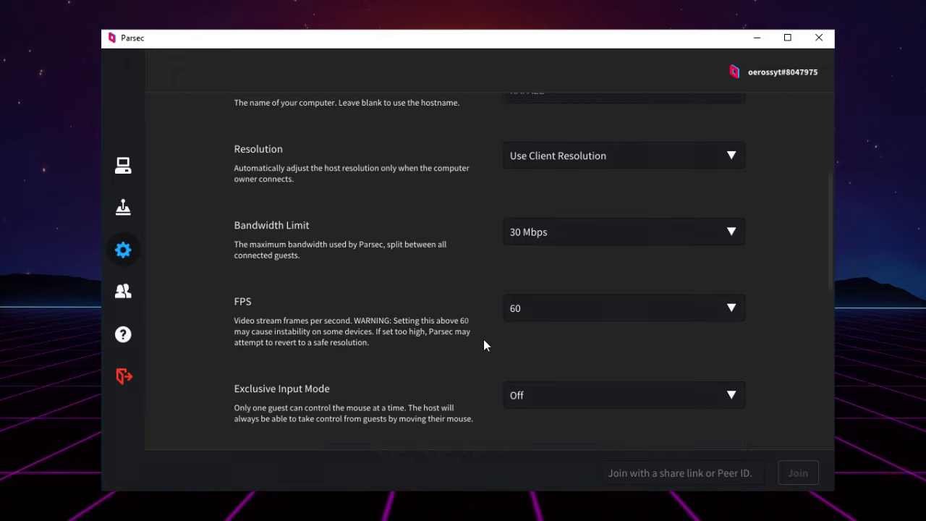
pyautogui.scroll(-2, 492, 354)
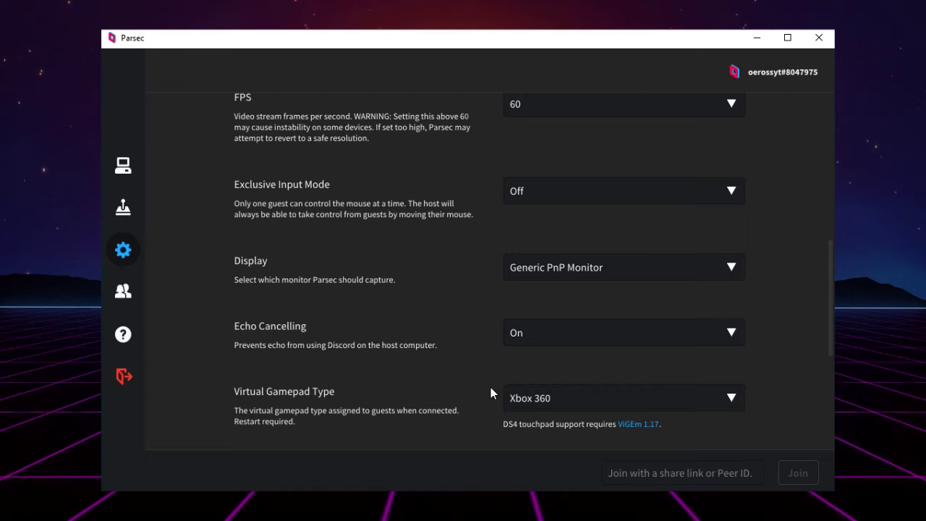
pyautogui.scroll(5, 452, 224)
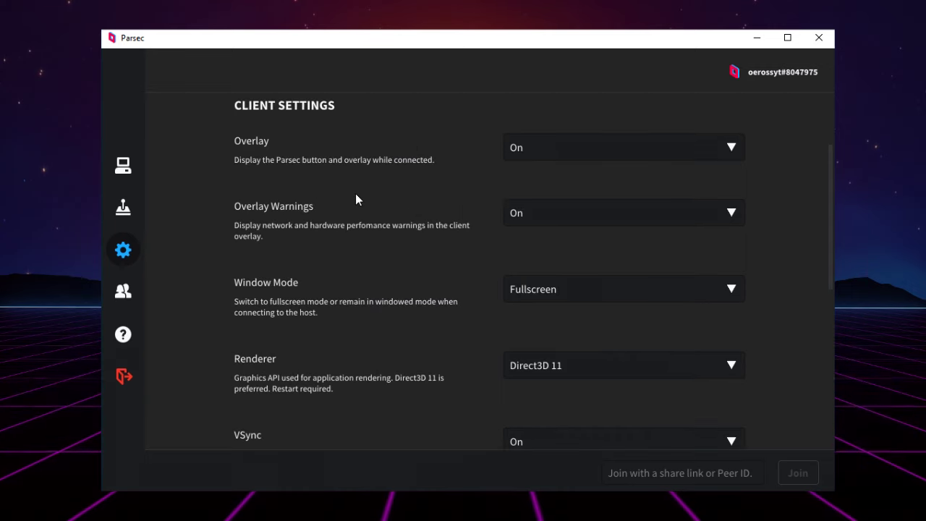
pyautogui.scroll(-1, 356, 200)
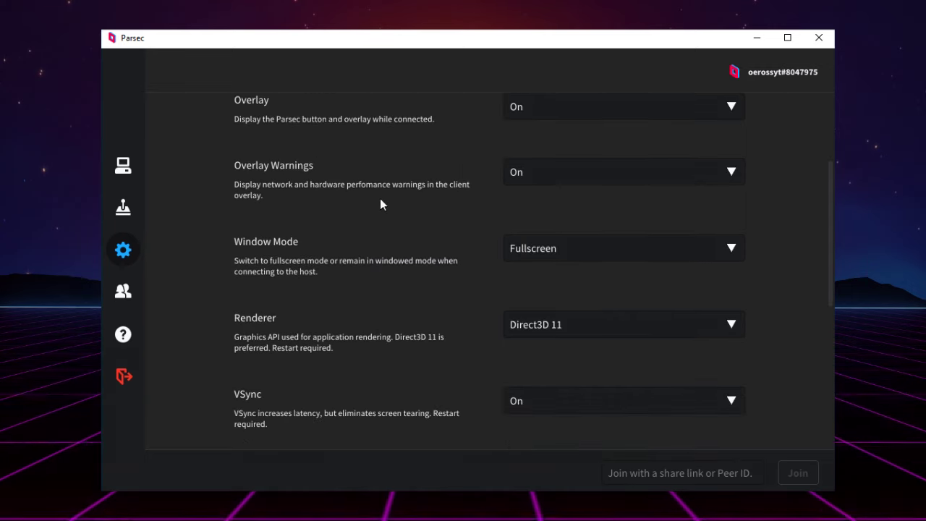
pyautogui.scroll(-5, 355, 370)
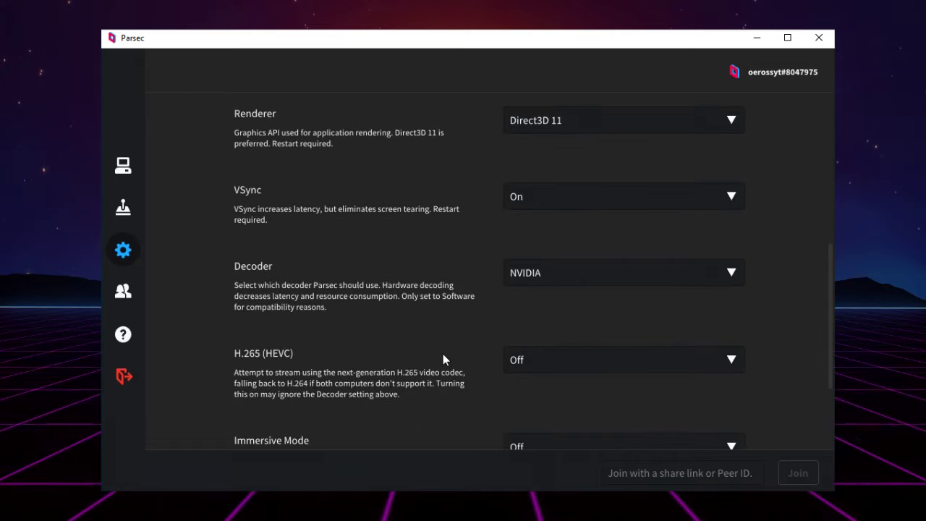
pyautogui.scroll(6, 443, 354)
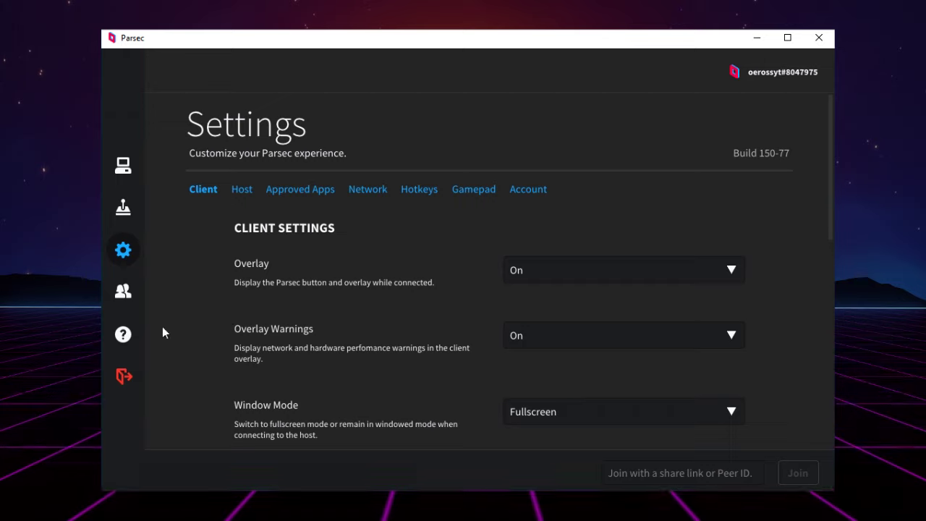
# - Open Add Friend from the Friends panel twice, dismiss it, then show the Computers page
pyautogui.click(122, 298)
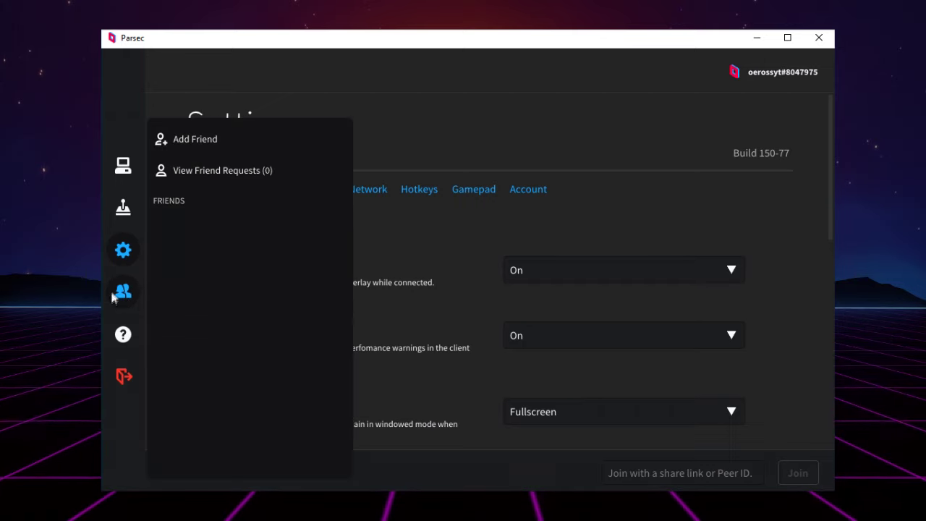
pyautogui.click(183, 140)
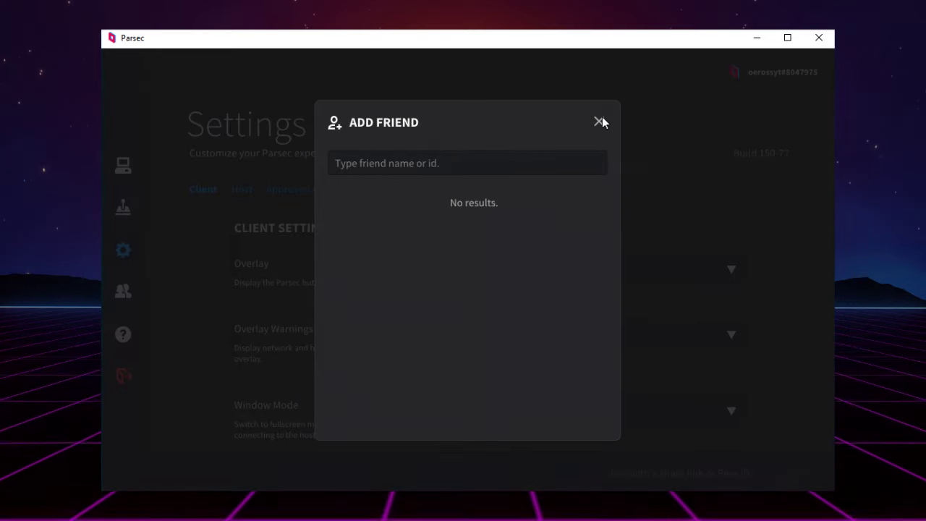
pyautogui.click(599, 121)
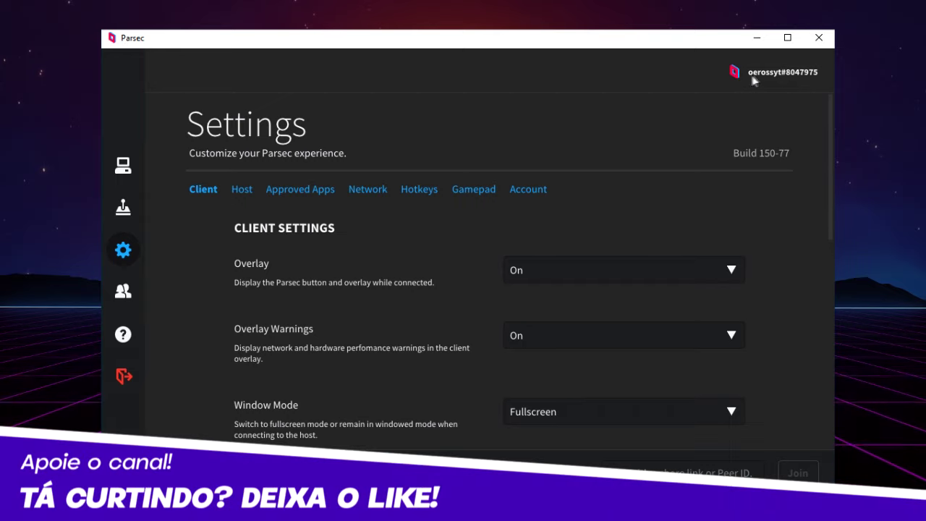
pyautogui.click(114, 299)
pyautogui.click(200, 152)
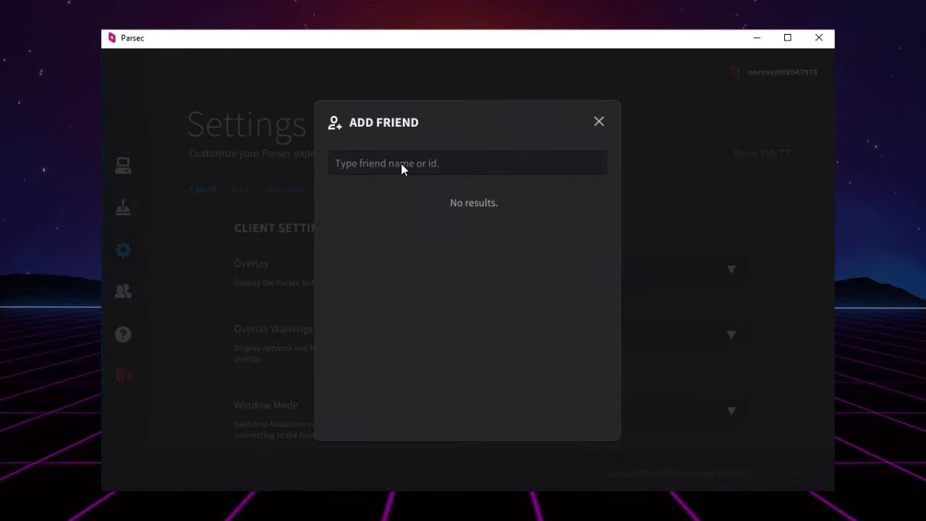
pyautogui.press('Escape')
pyautogui.click(118, 169)
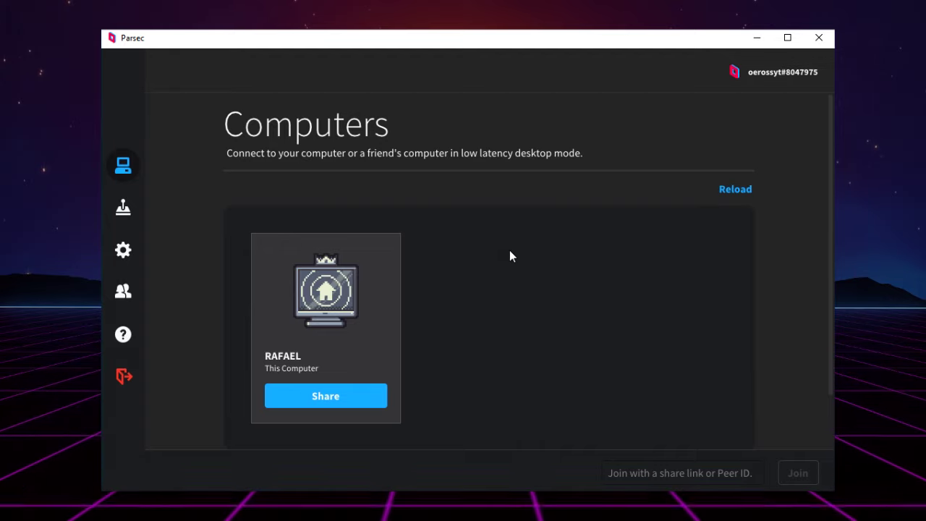
# - Press Tab on the host while the guest's connection request is pending
pyautogui.press('Tab')
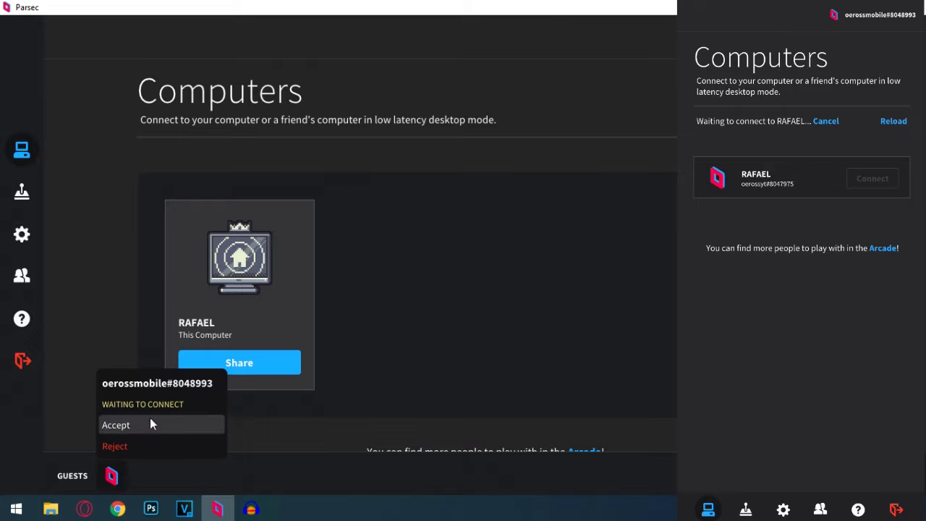
# - Accept the guest's connection request so the guest can stream RAFAEL's desktop
pyautogui.click(115, 431)
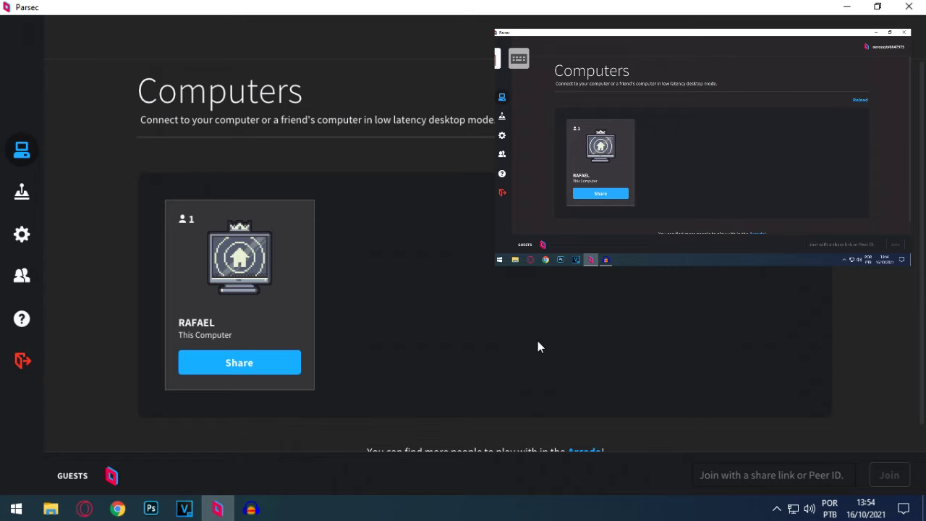
# - Minimize Parsec, pass Cuphead's title screen, and move the menu between INICIAR and OPÇÕES
pyautogui.click(847, 6)
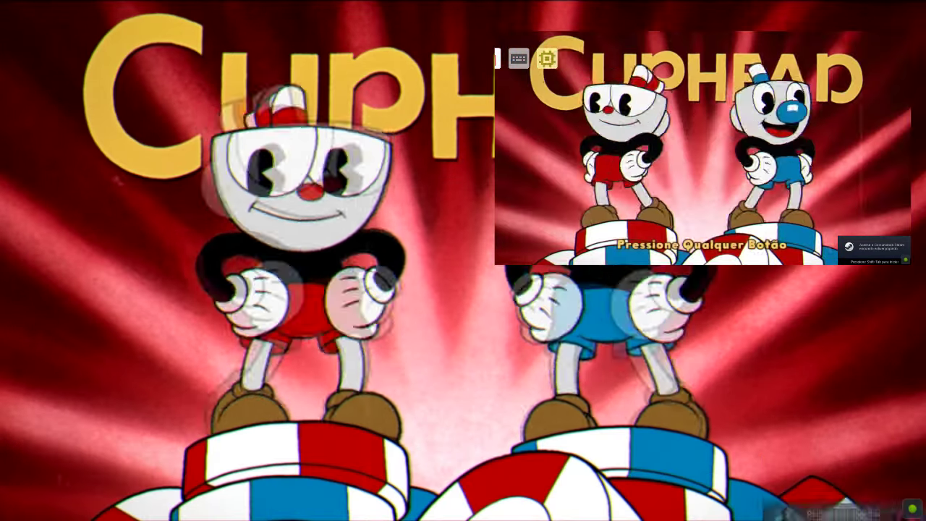
pyautogui.press('Return')
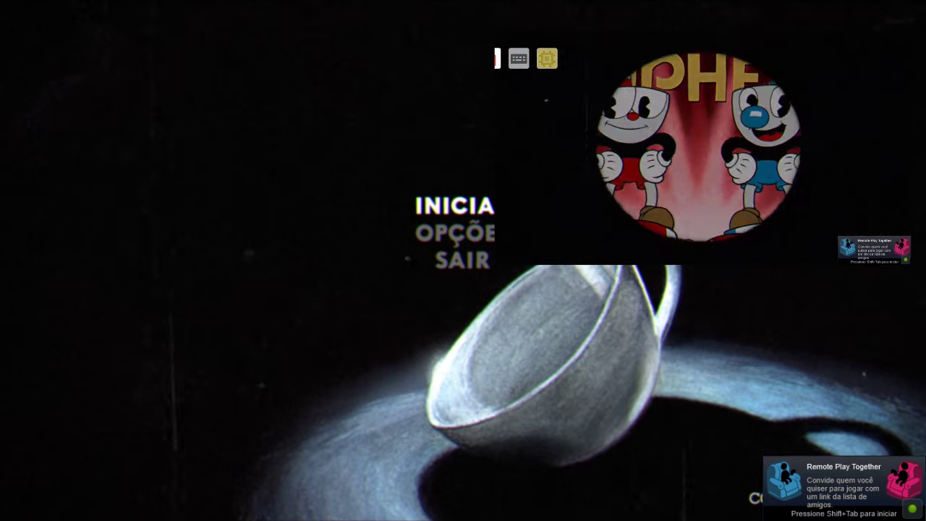
pyautogui.press('Down')
pyautogui.press('Up')
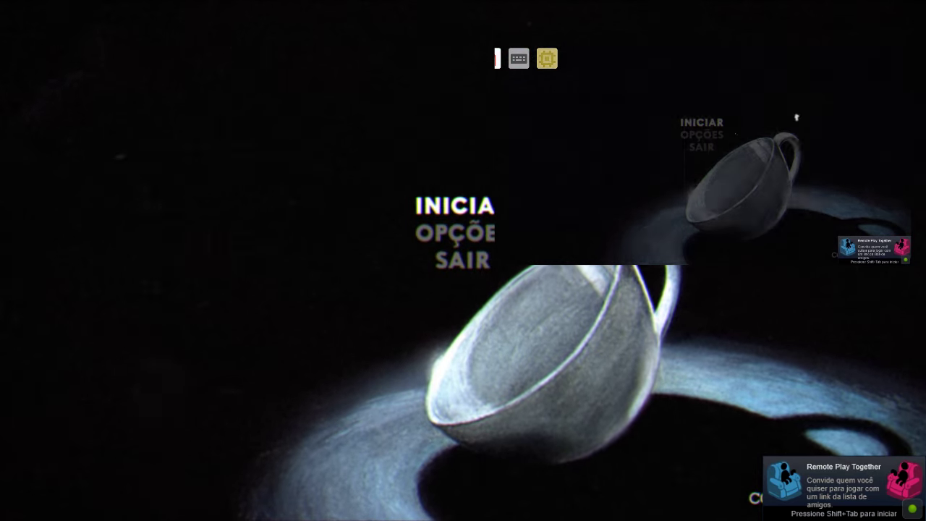
pyautogui.press('Down')
pyautogui.press('Up')
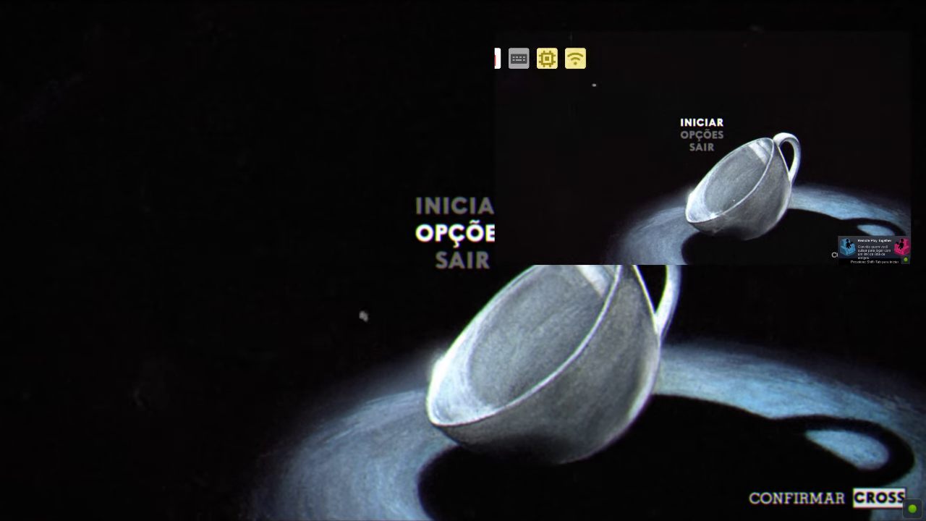
pyautogui.press('Down')
pyautogui.press('Up')
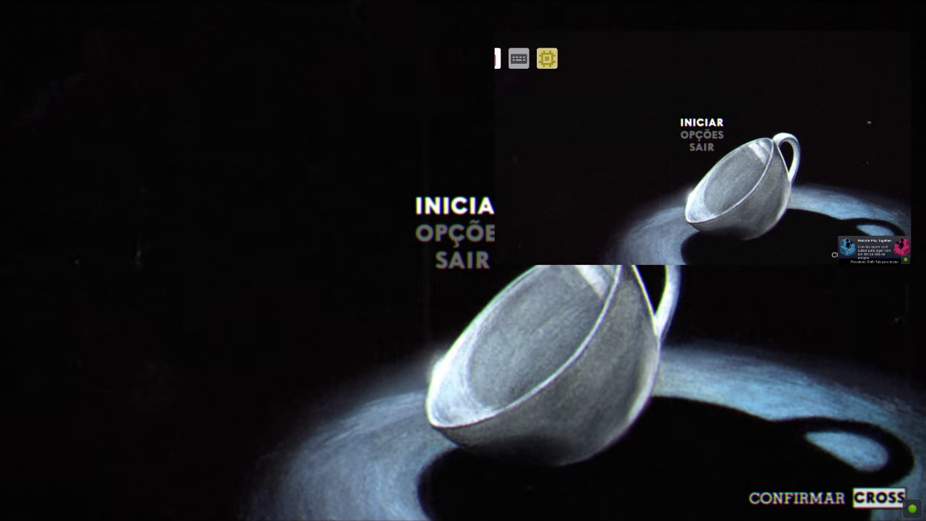